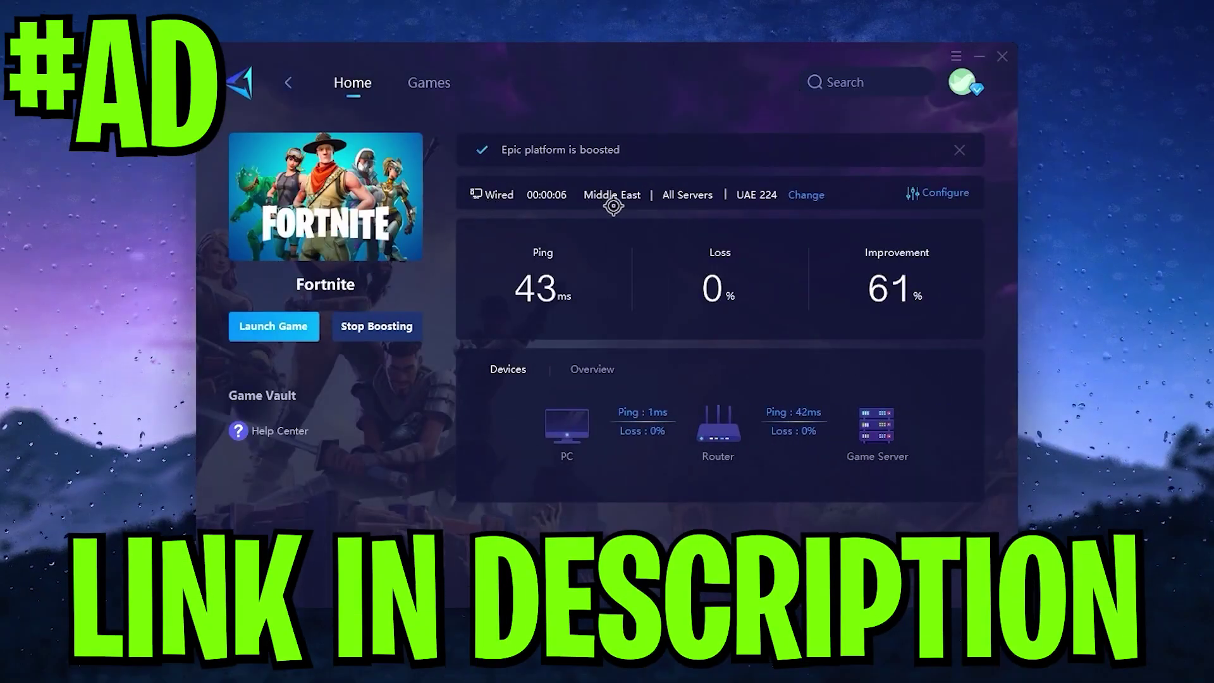
Step: Check Fortnite's boost configuration and its server region and node options in GearUP Booster
click(937, 201)
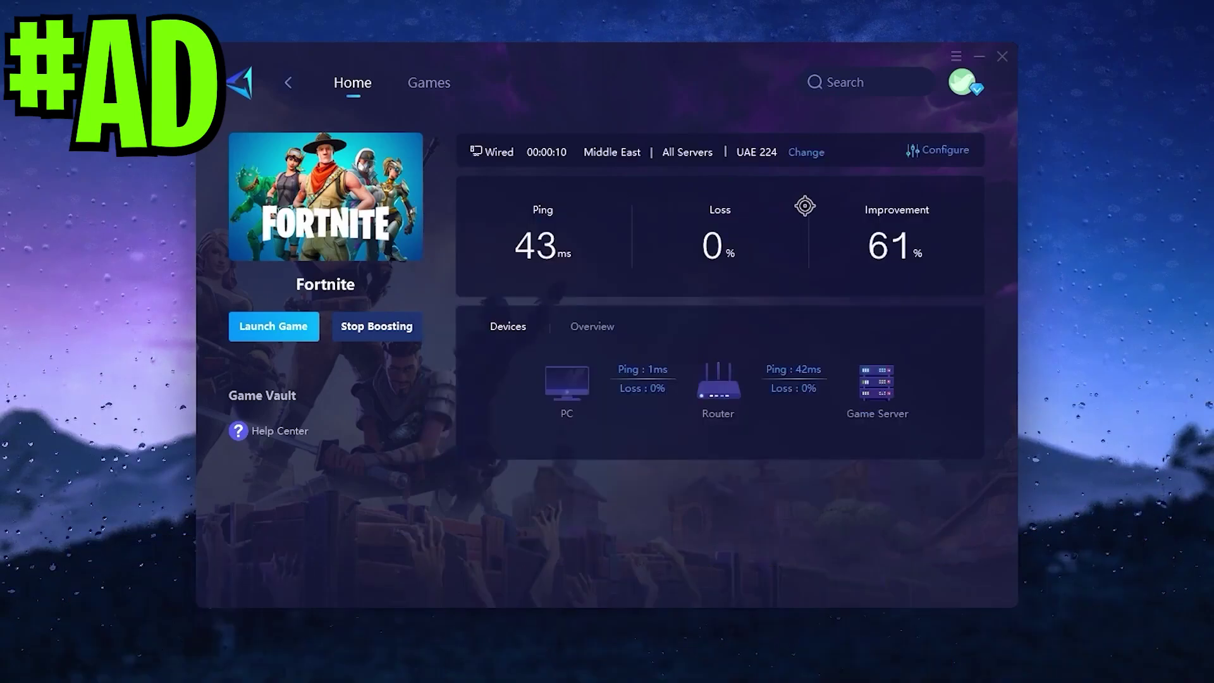
click(808, 155)
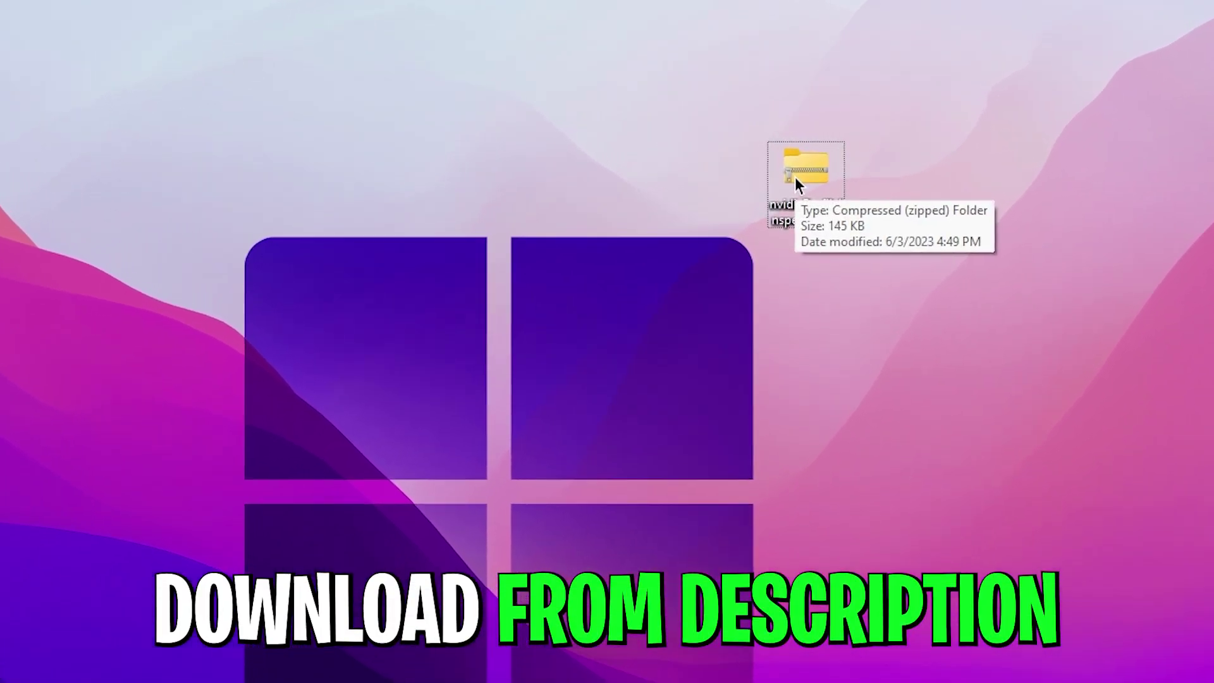
mouse_move(802, 176)
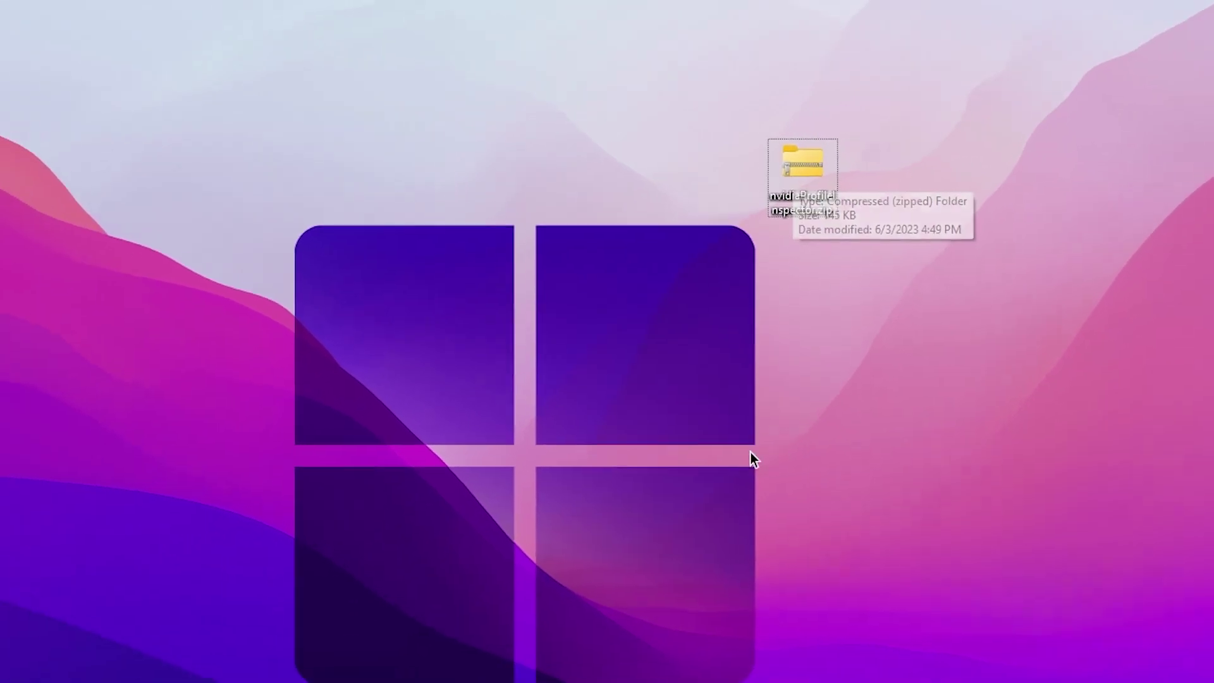
click(677, 667)
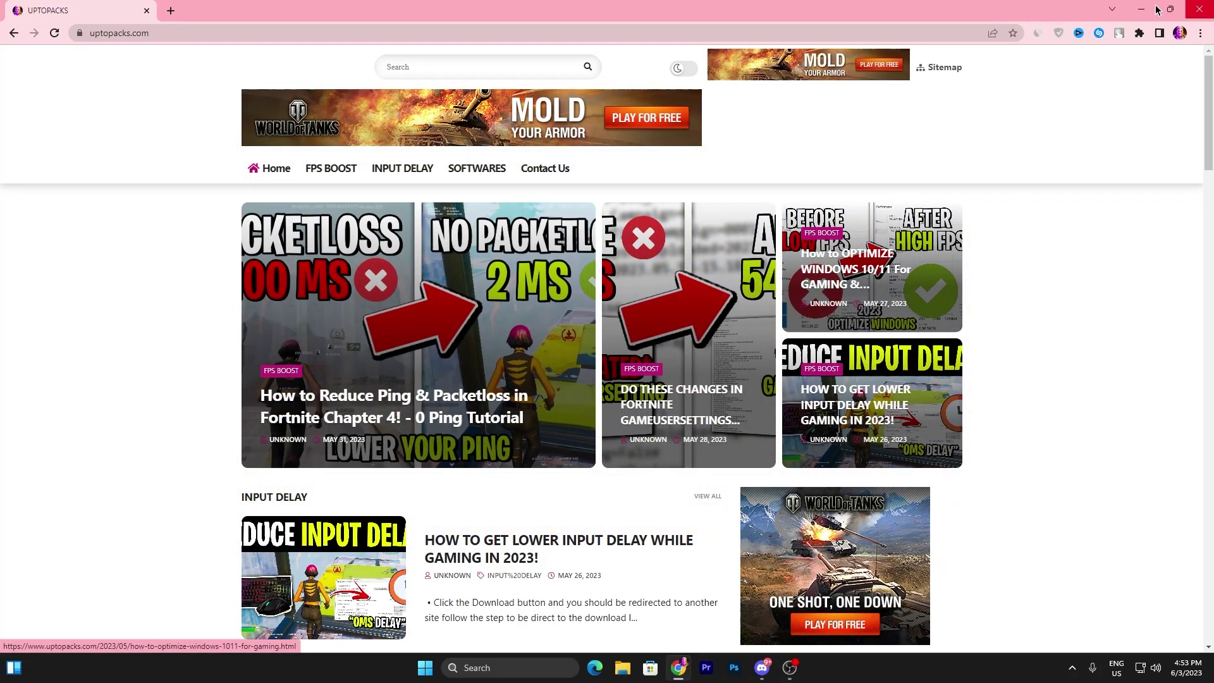
click(1154, 9)
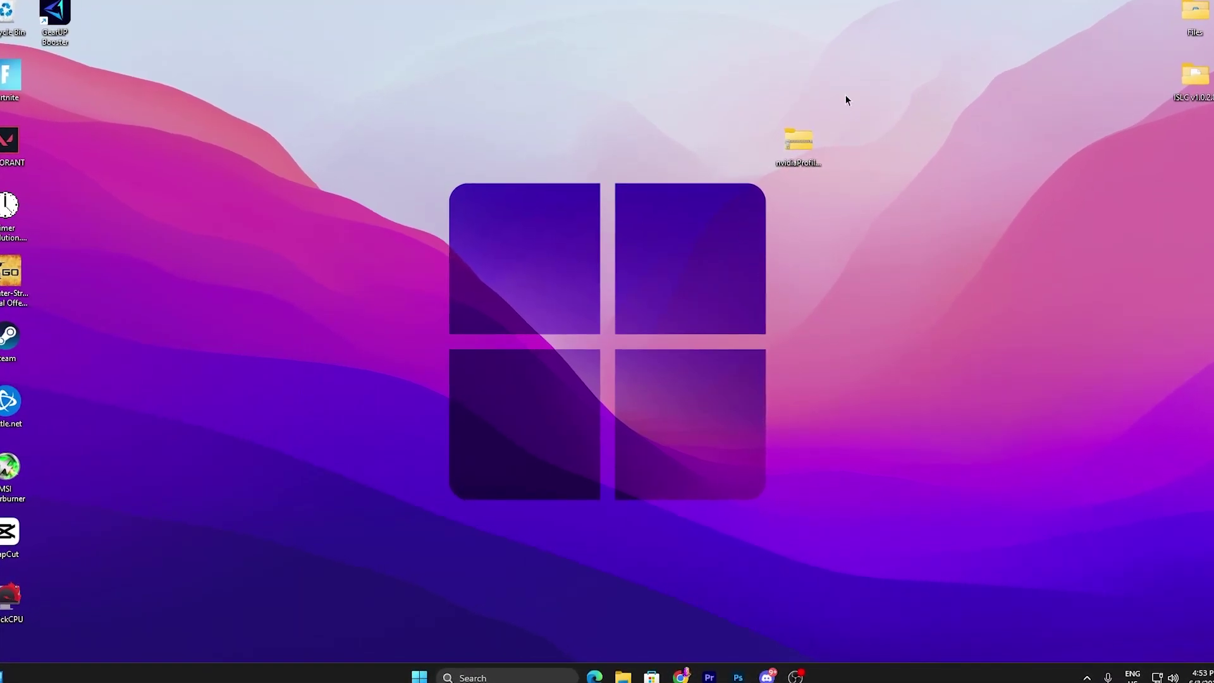
Step: Extract the NVIDIA Profile Inspector zip to the suggested desktop folder
right_click(807, 135)
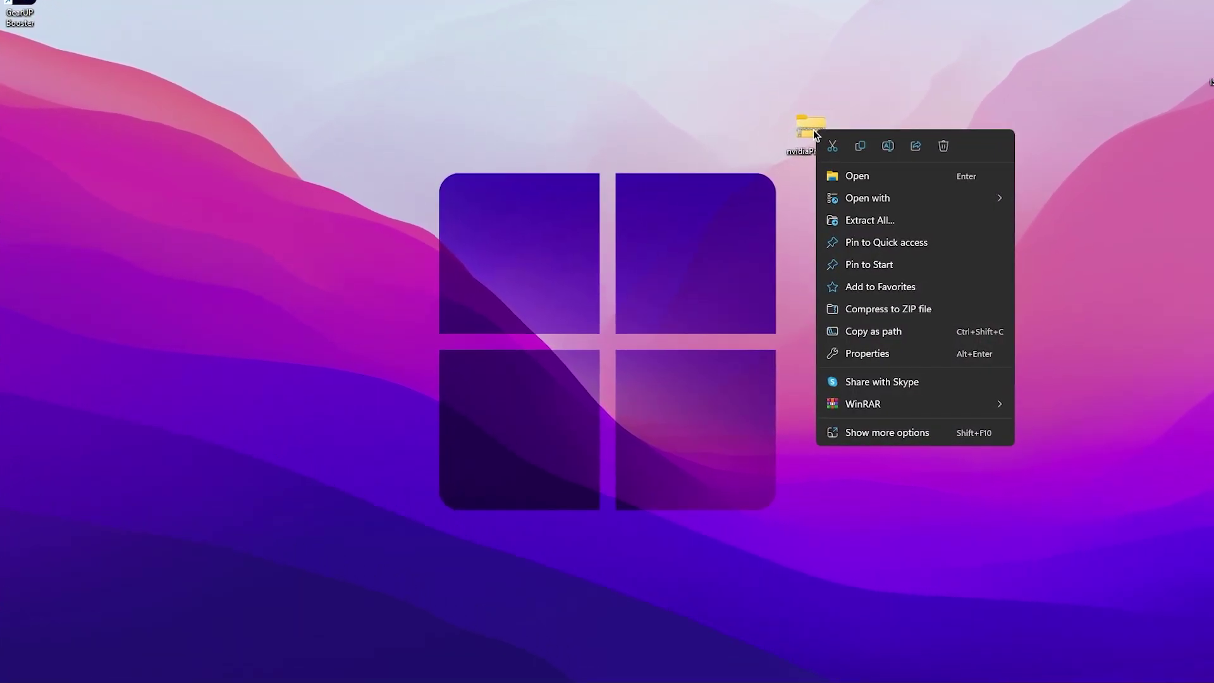
click(923, 214)
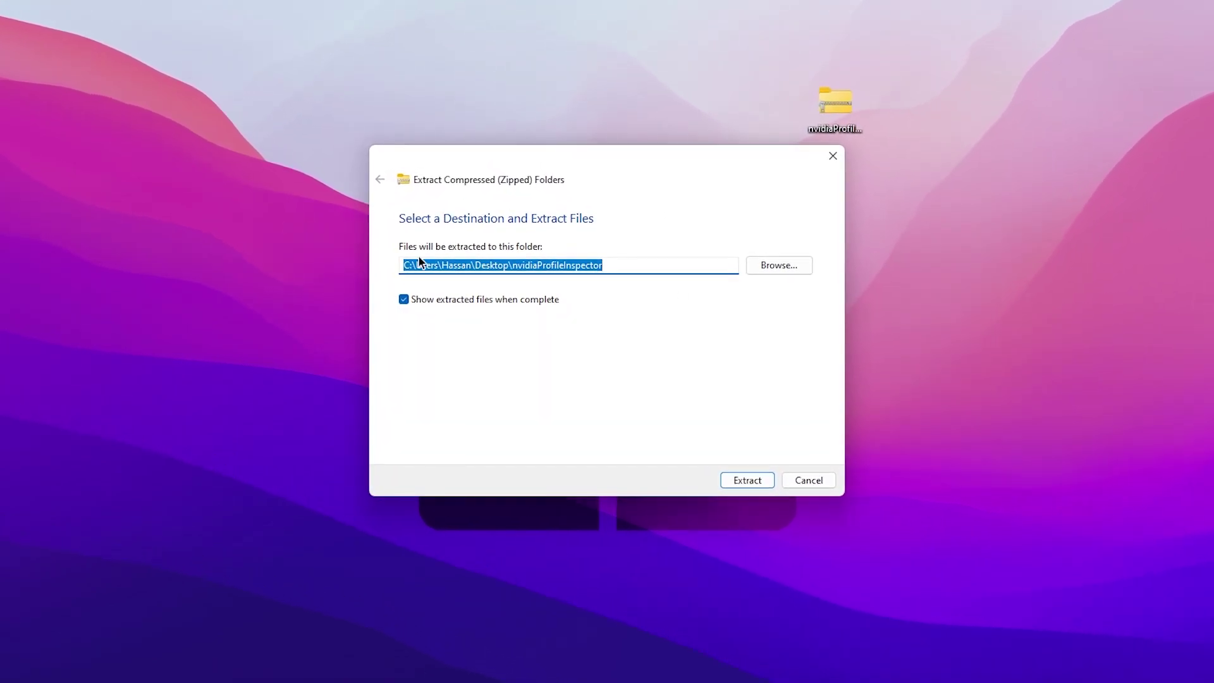
click(746, 484)
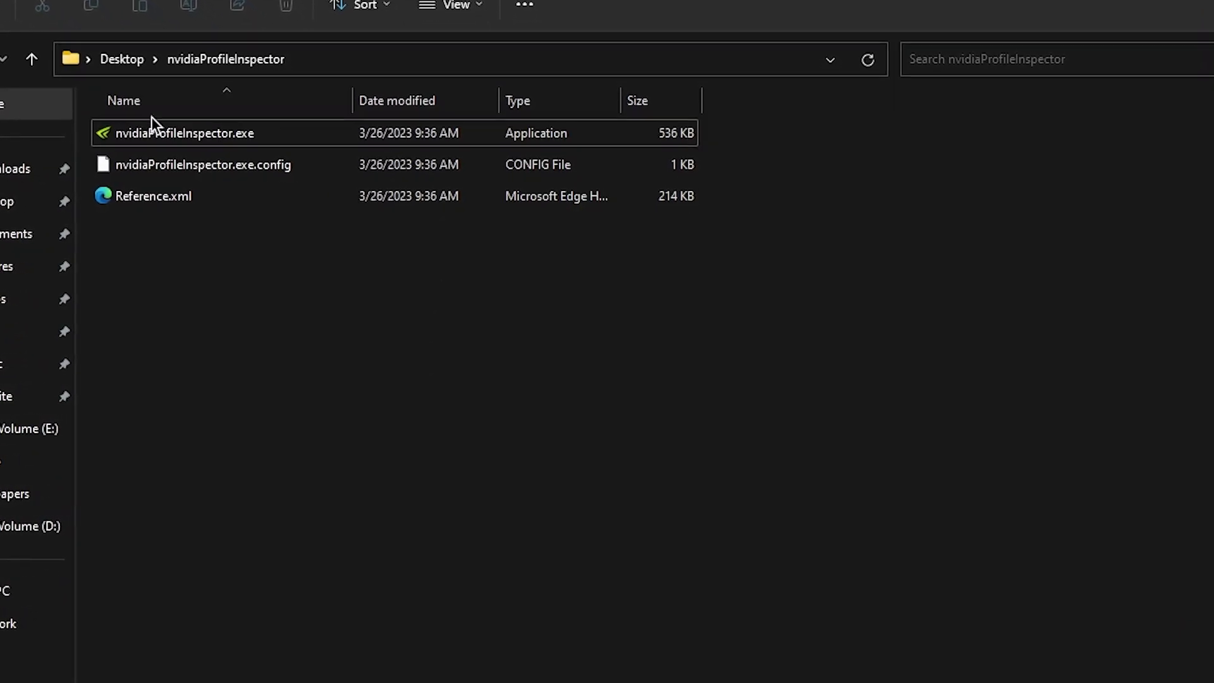
Step: Run nvidiaProfileInspector.exe from the extracted folder
click(182, 136)
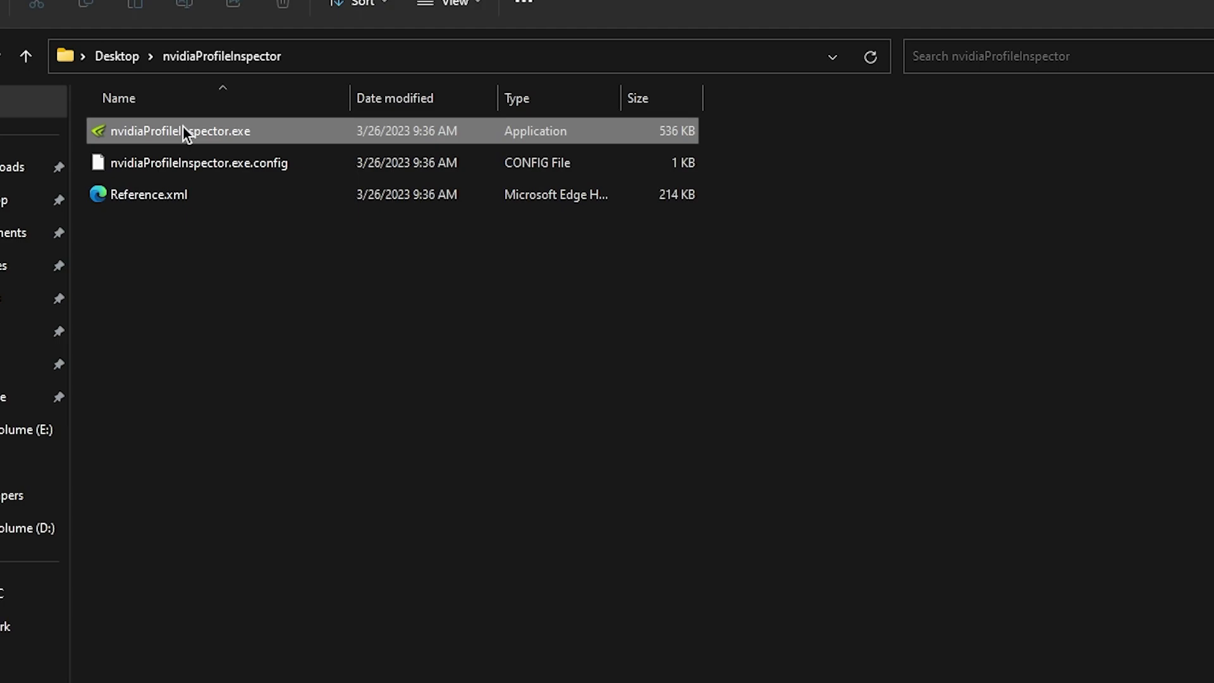
right_click(183, 135)
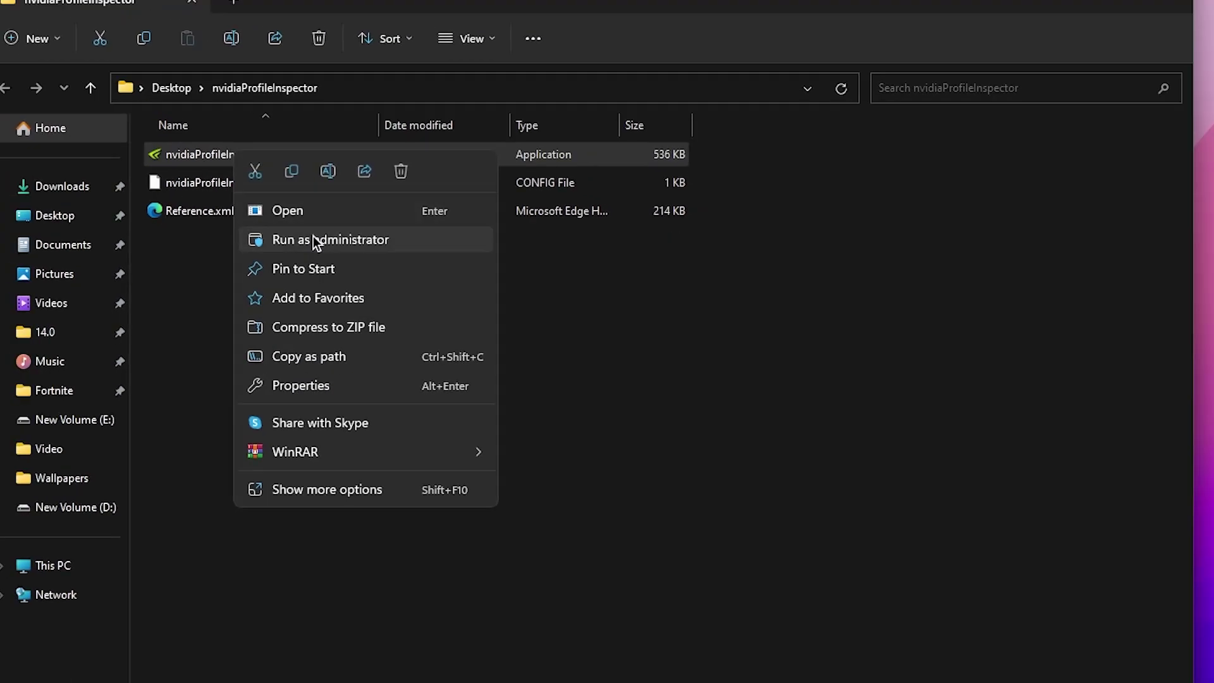
click(313, 240)
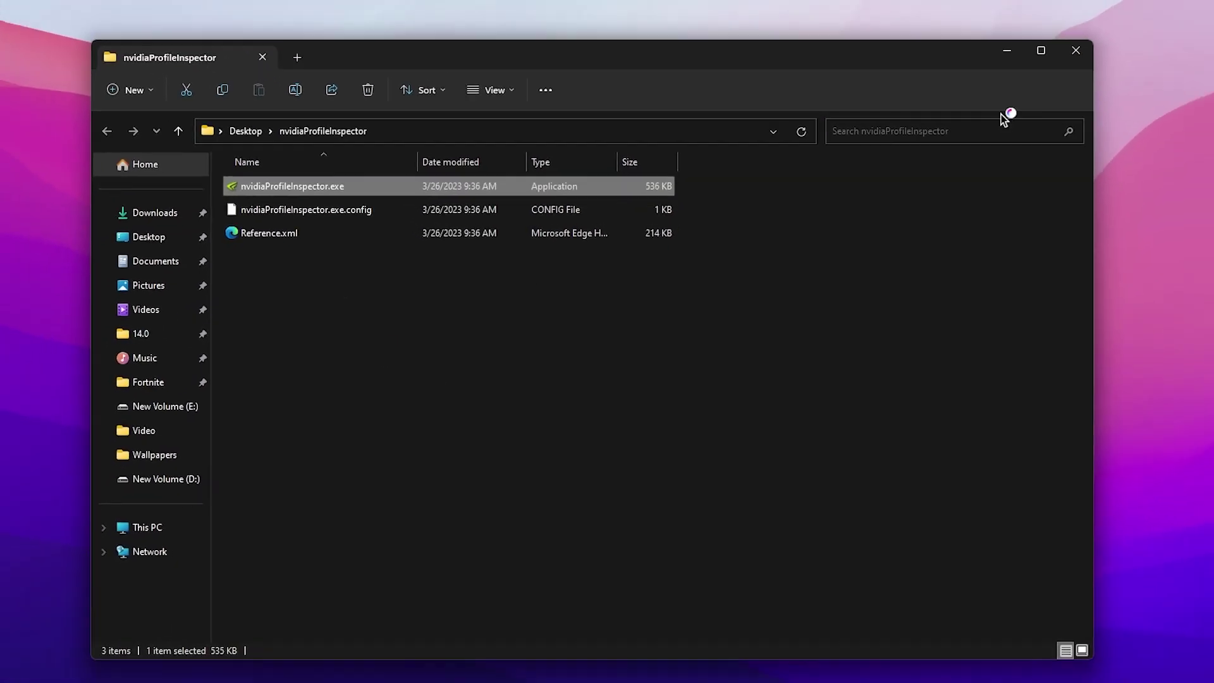
Step: Center the Profile Inspector window and maximize it
click(1025, 85)
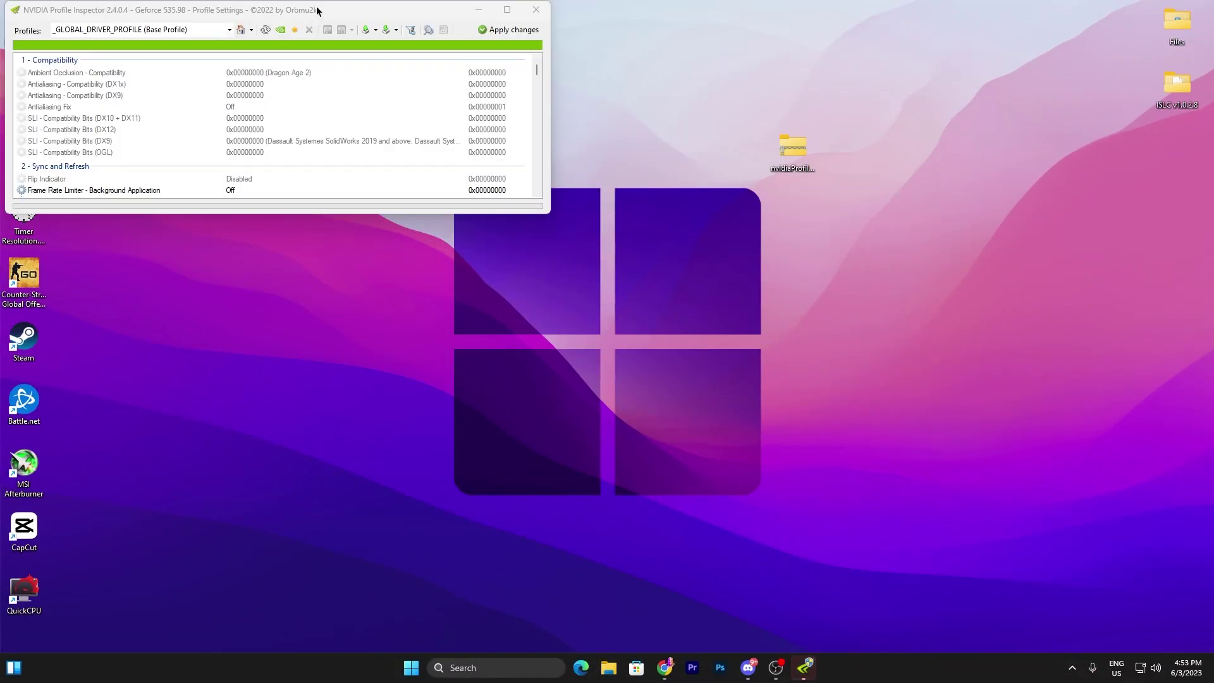
drag(316, 11, 617, 166)
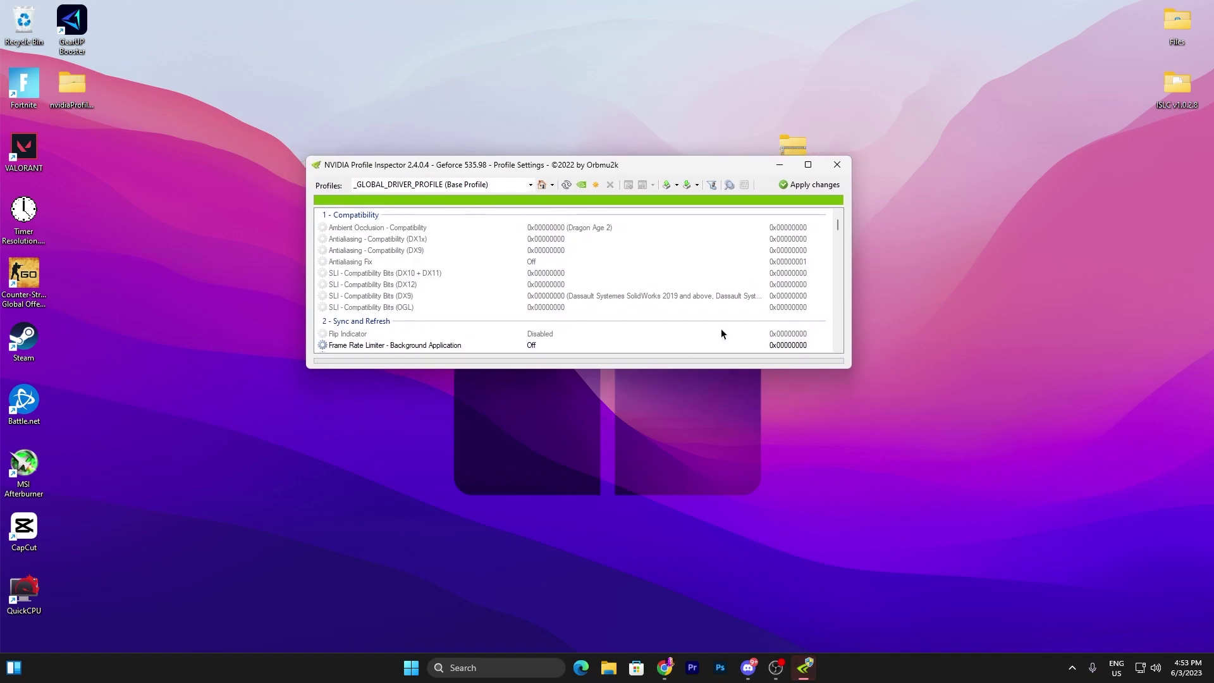
click(809, 166)
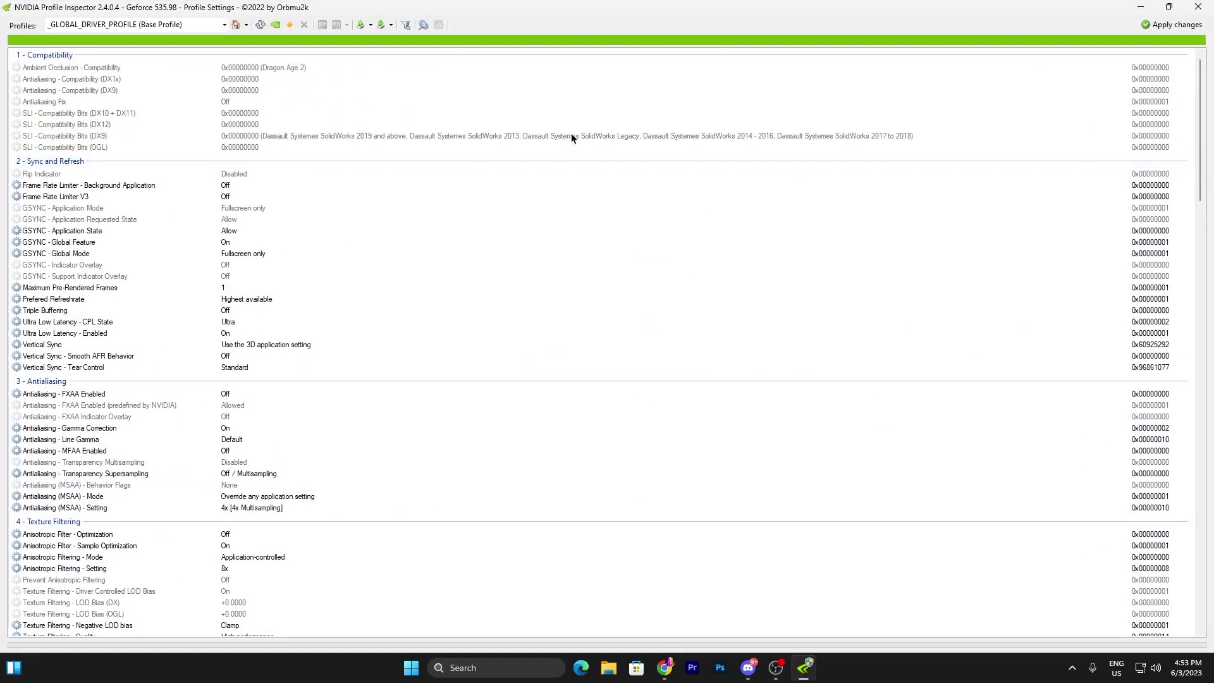
Step: Load the Fortnite profile by typing 'fortnite' in the Profiles box
click(226, 26)
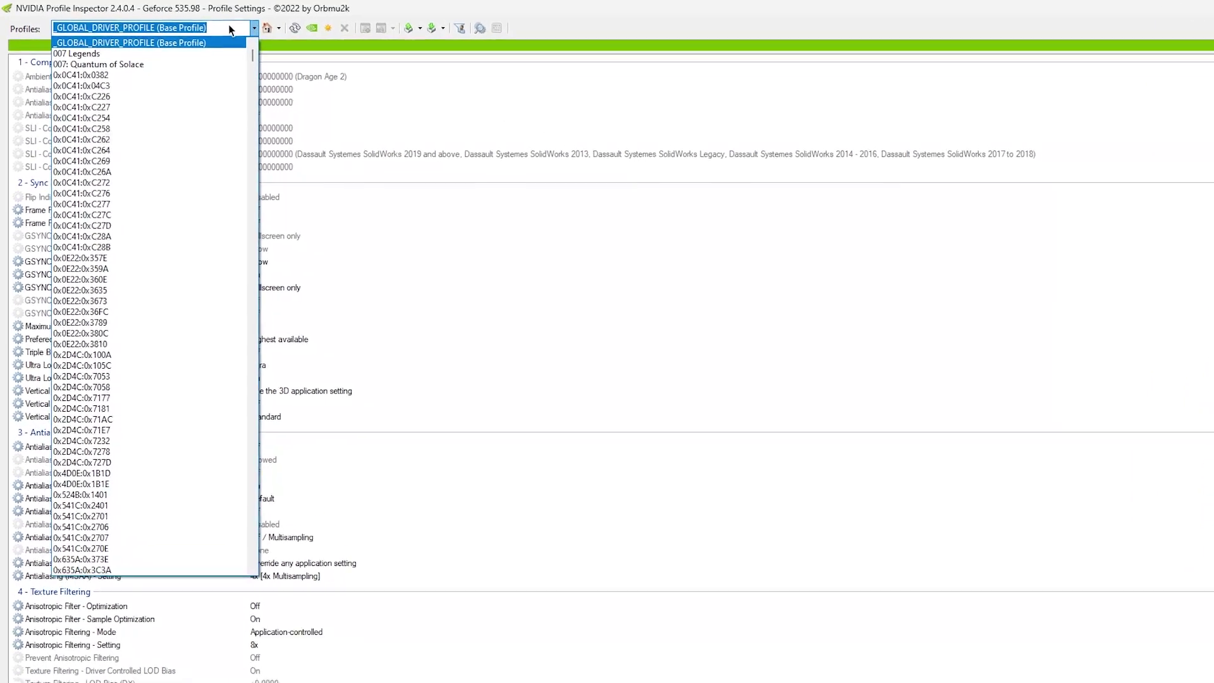
text(fortnite)
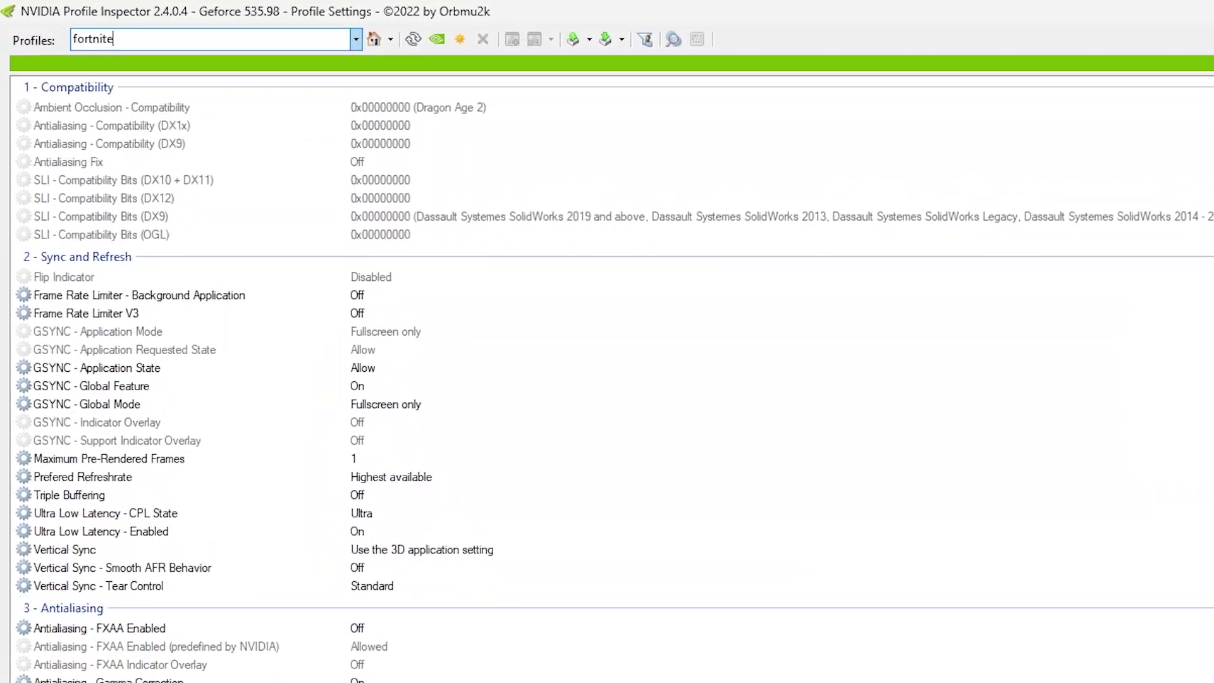
key(Down)
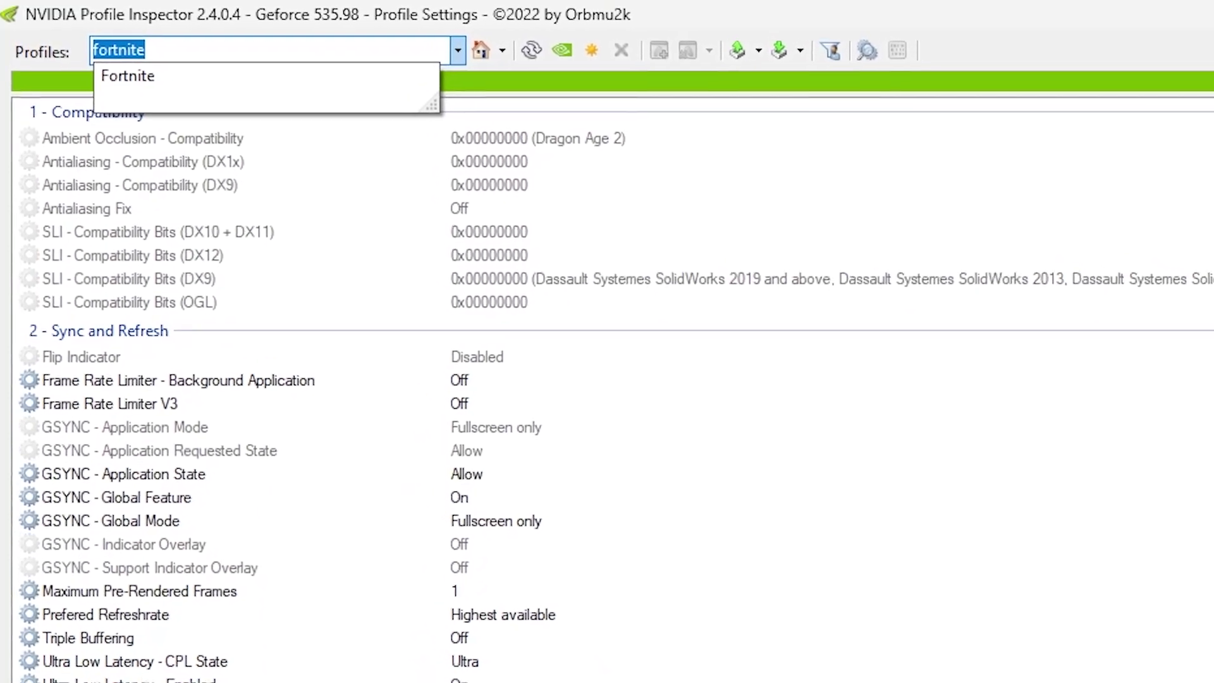
key(Return)
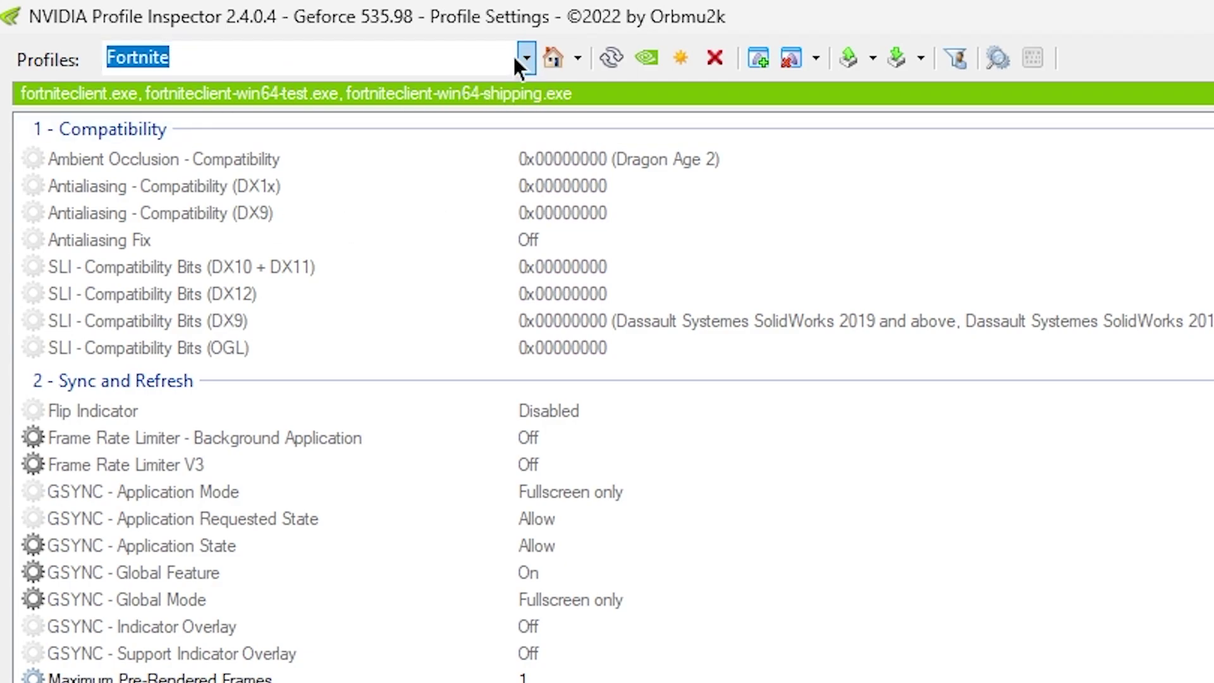
scroll(61, 287, down, 3)
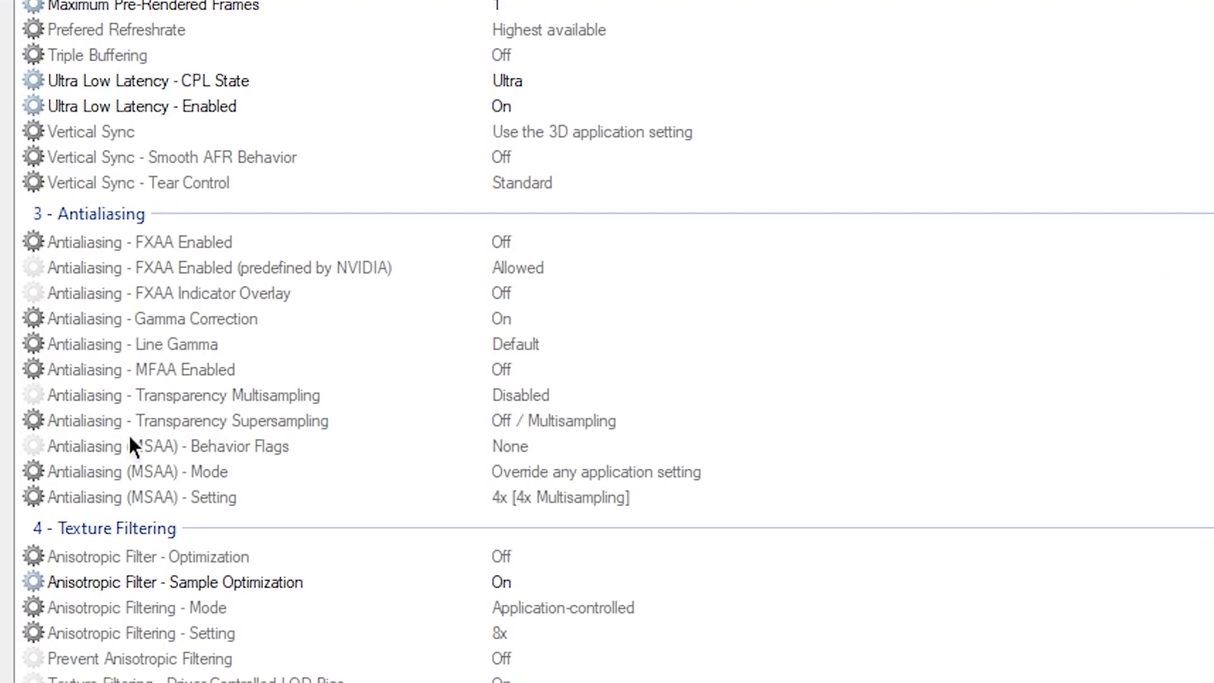
Step: Change Antialiasing - Transparency Supersampling to 0x00000008 AA_MODE_REPLAY_MODE_ALL for Fortnite
click(514, 428)
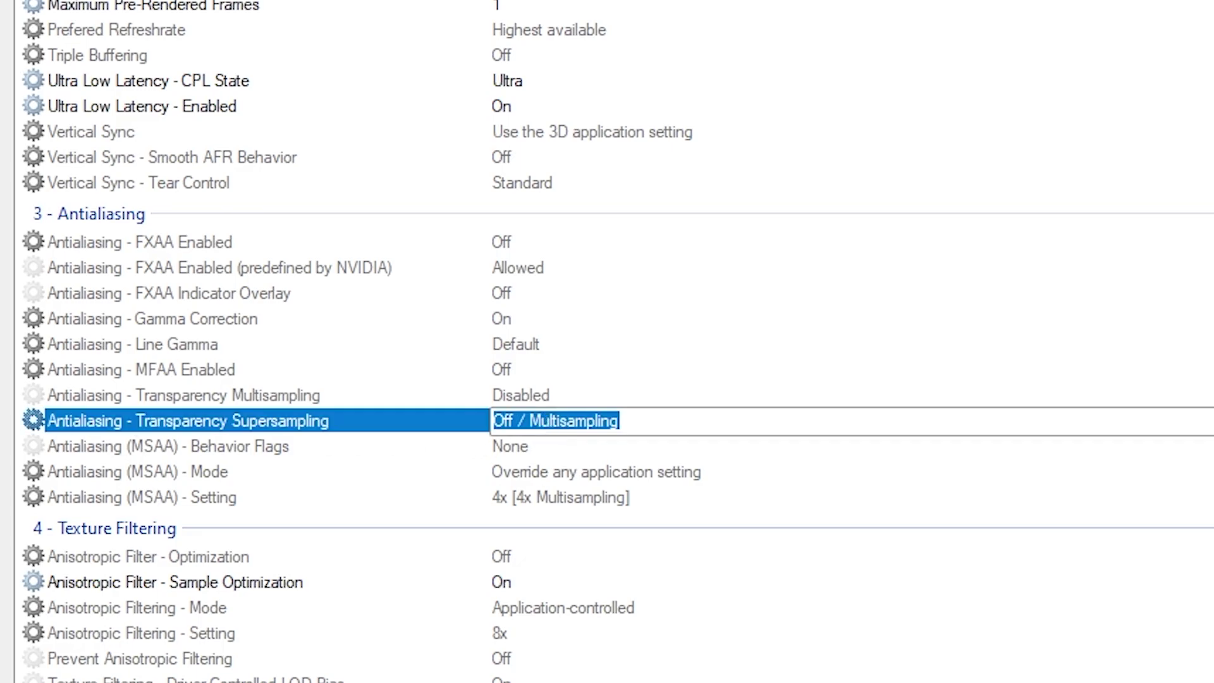
key(alt+Down)
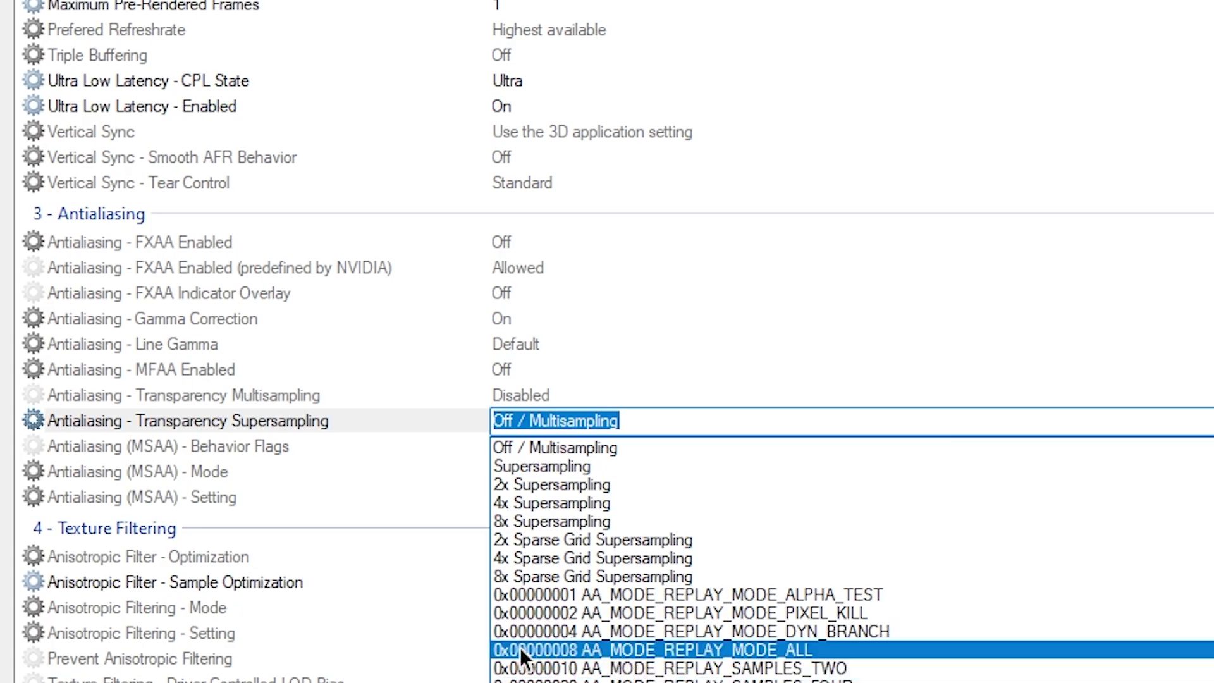
click(577, 648)
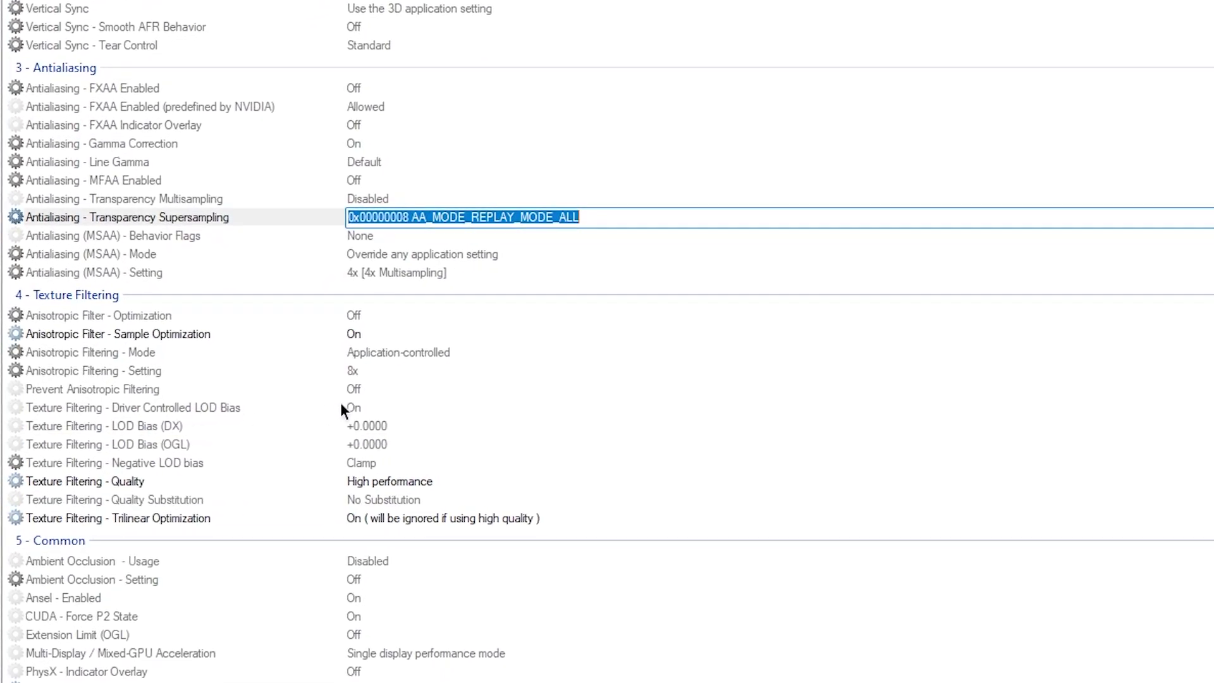
Step: Set Driver Controlled LOD Bias to Off
click(335, 409)
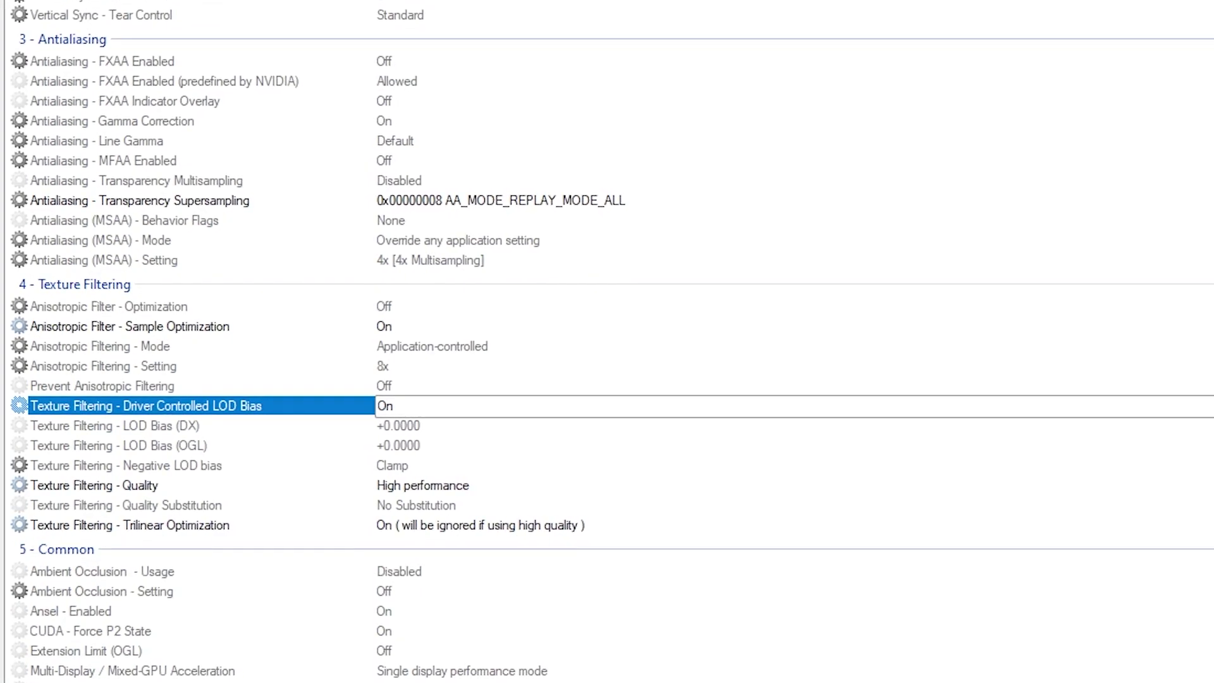
click(942, 407)
click(1117, 427)
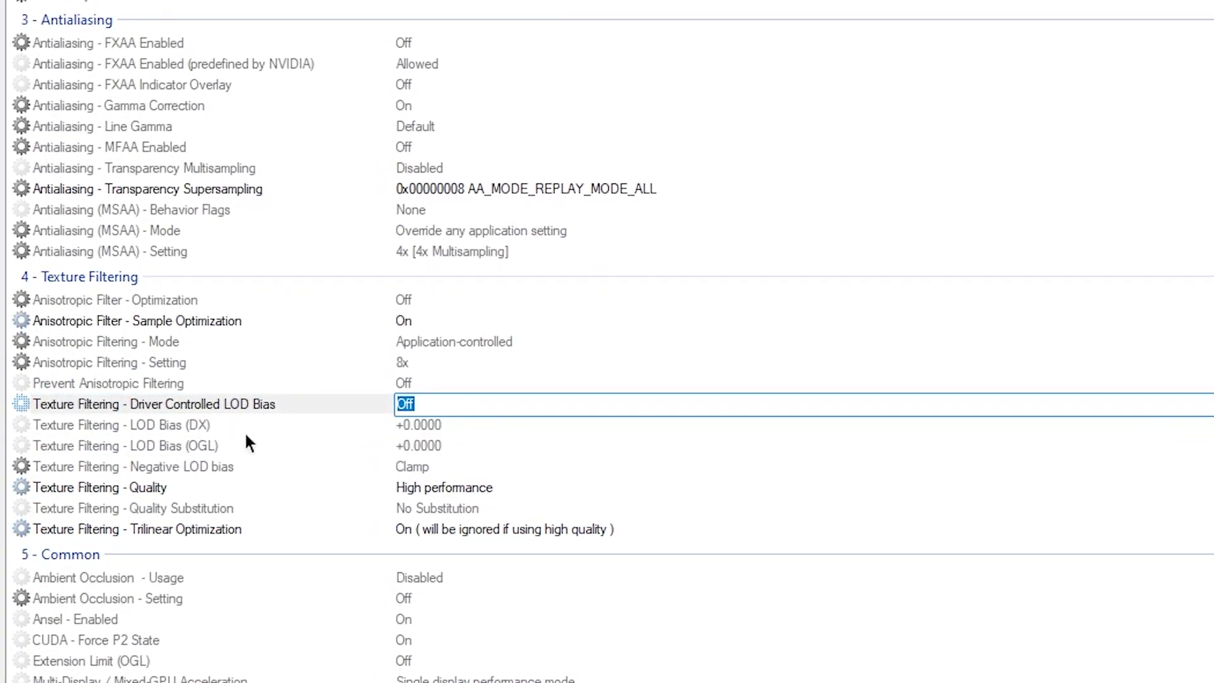
Step: Set both LOD Bias (DX) and LOD Bias (OGL) to +1.0000
click(558, 426)
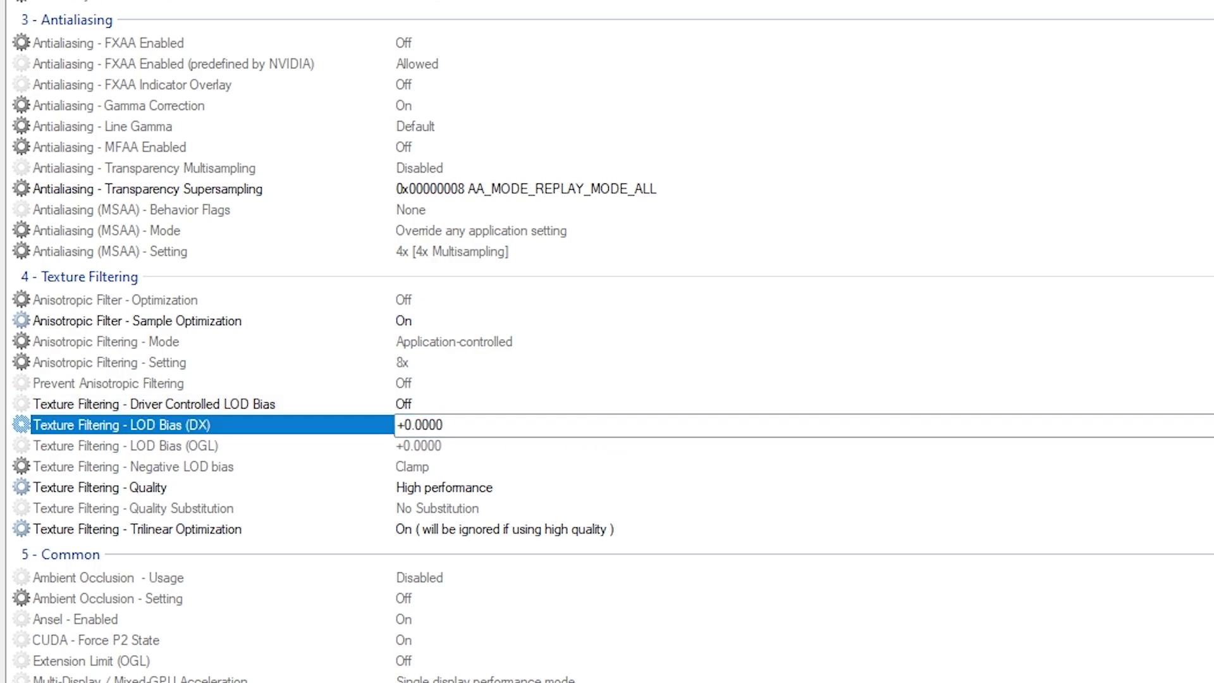
click(559, 425)
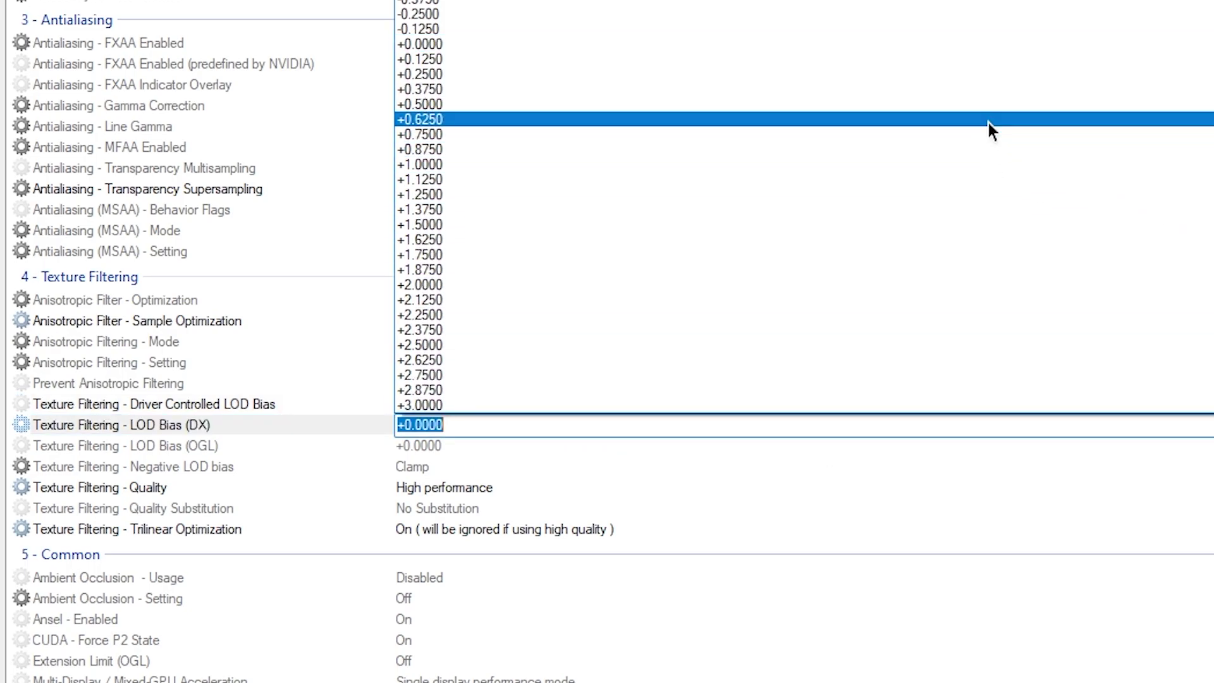
click(434, 163)
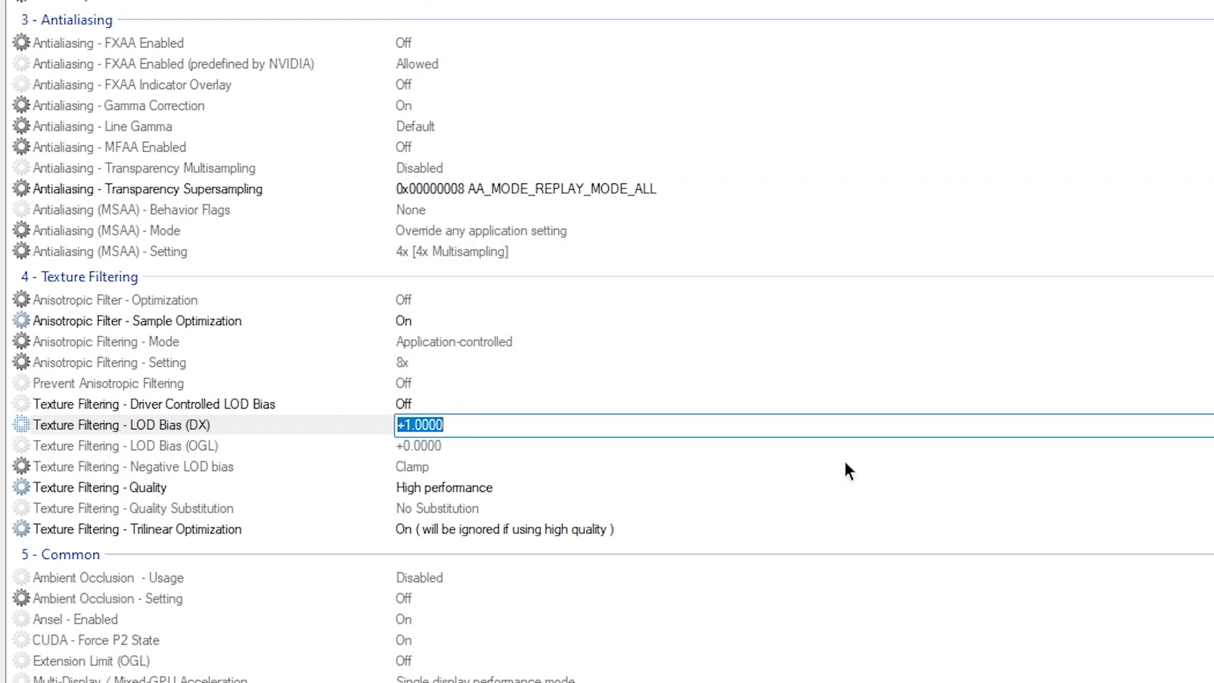
key(Down)
key(alt+Down)
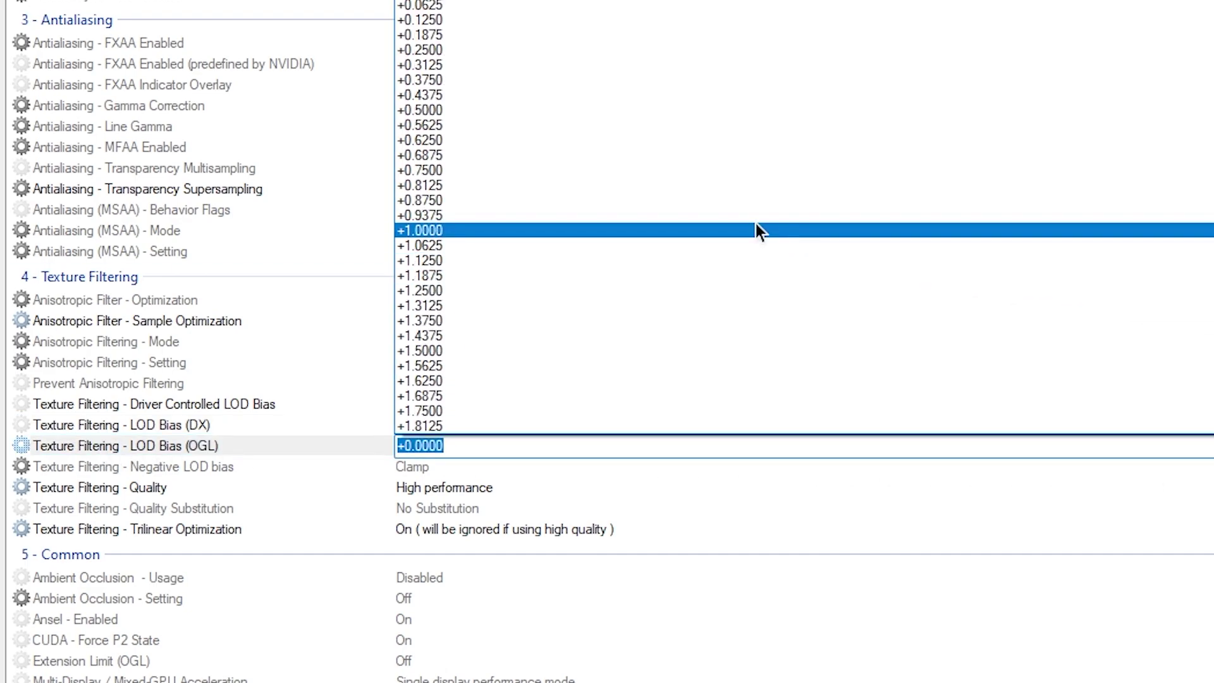
click(617, 231)
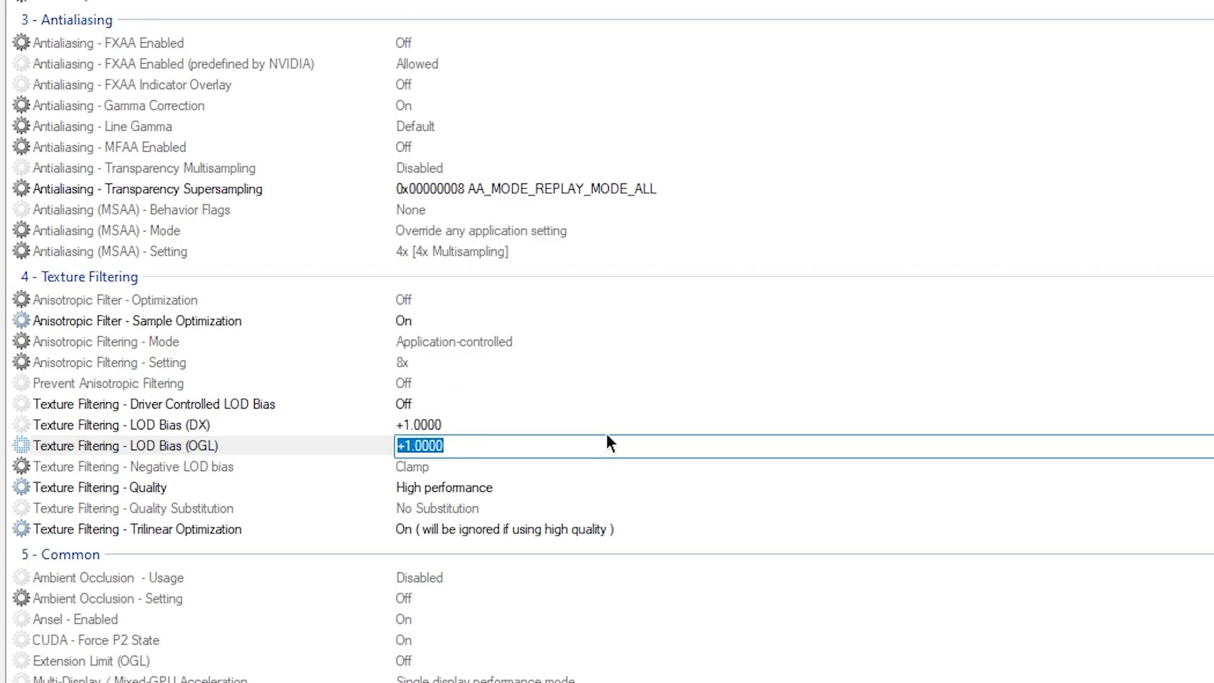
key(alt+Down)
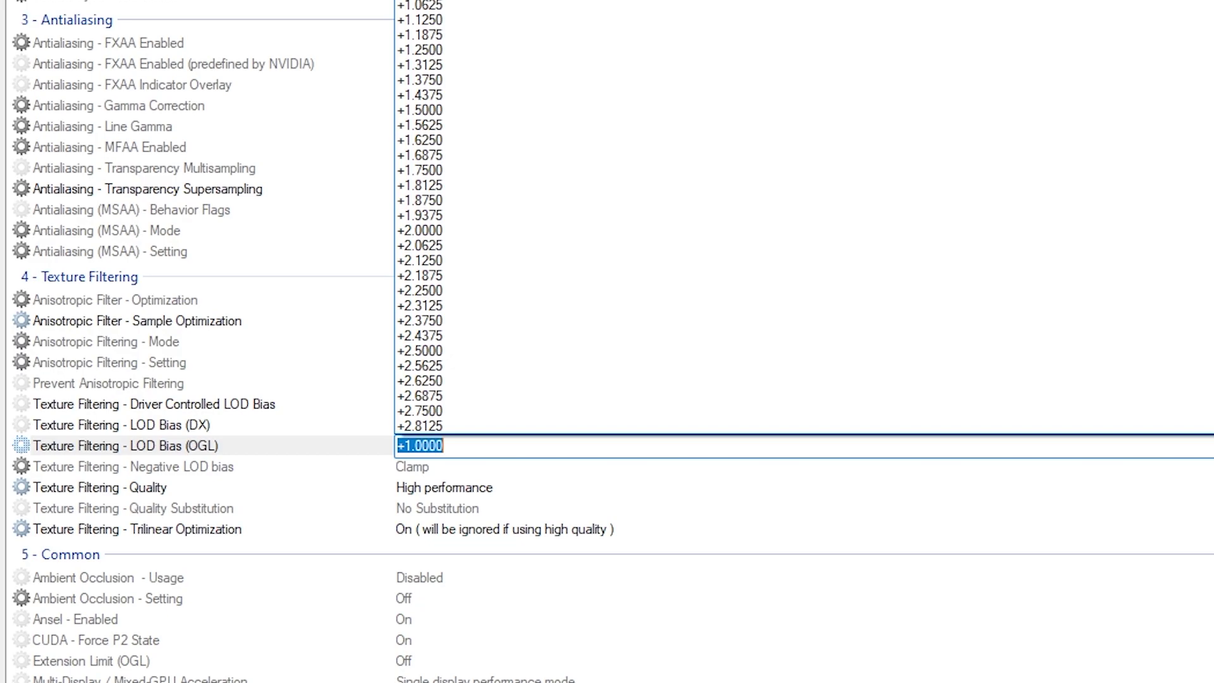
key(Escape)
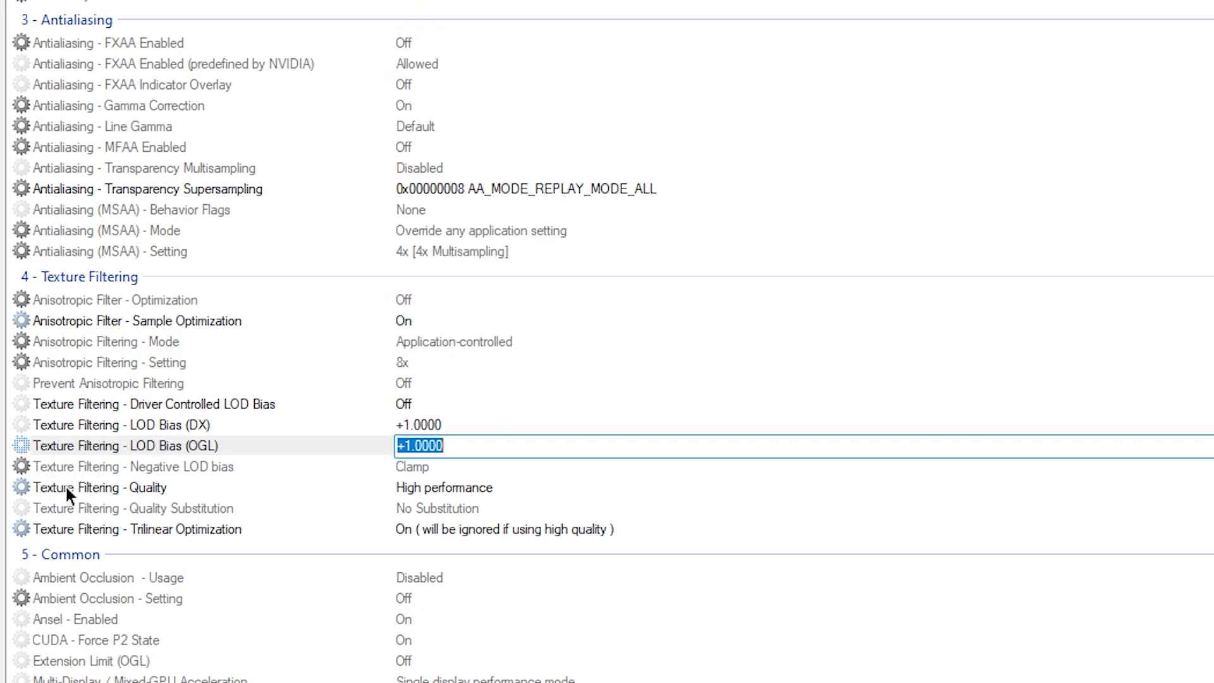
Step: Set Texture Filtering - Quality to High performance and apply the Fortnite profile changes
click(450, 492)
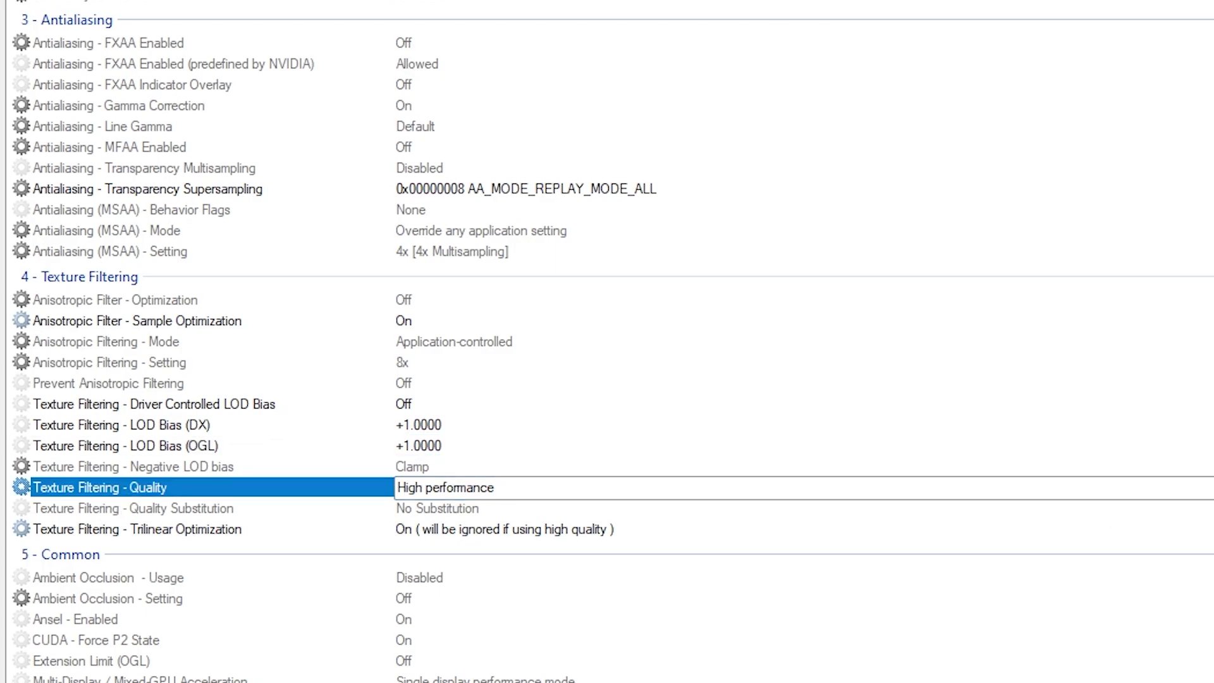
click(450, 487)
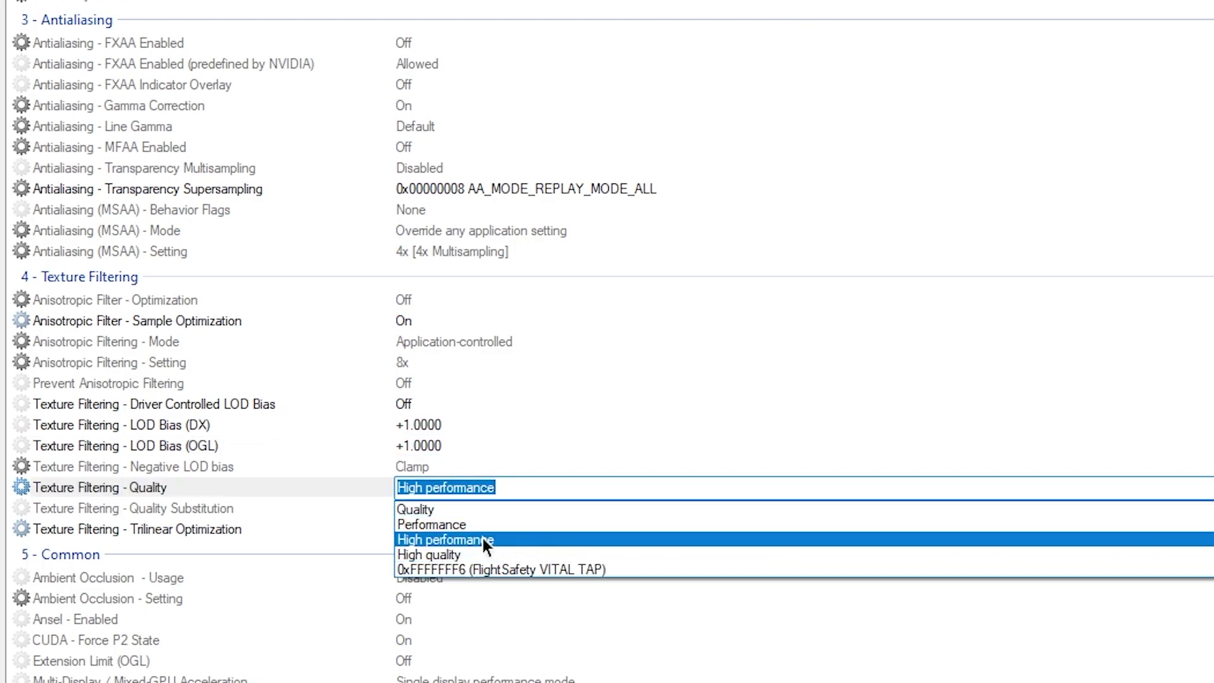
click(433, 540)
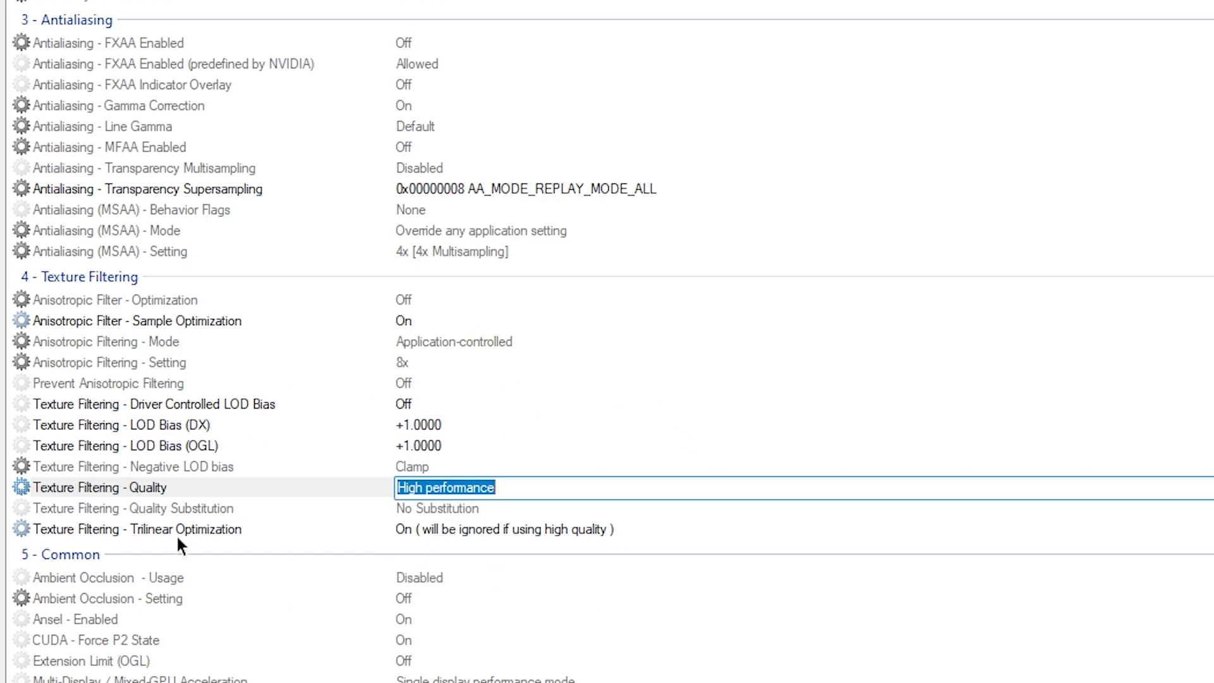
scroll(185, 372, down, 3)
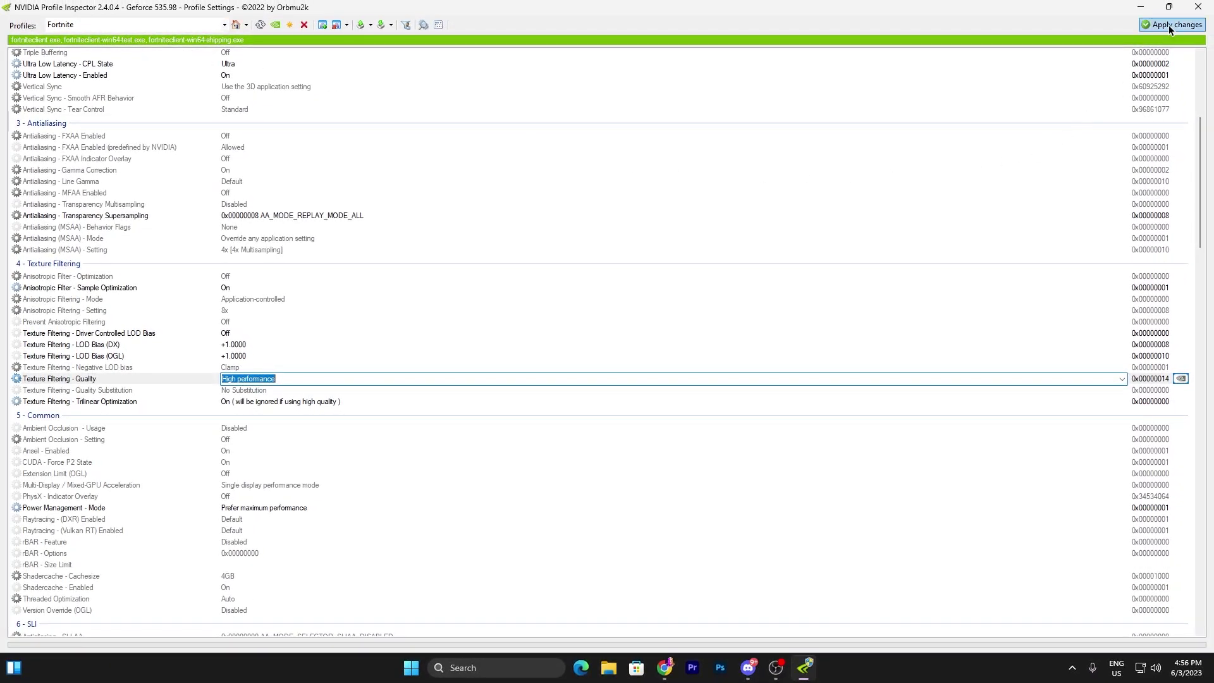
click(1169, 24)
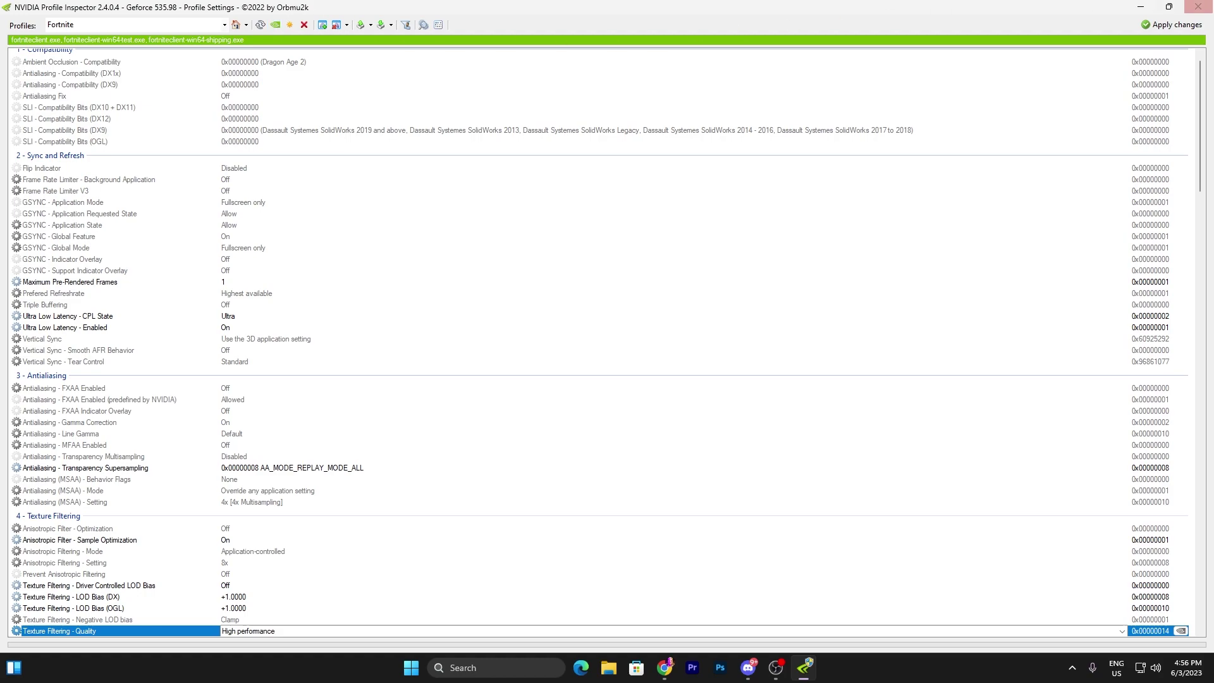
Step: Close Profile Inspector and play Fortnite, building wood walls and eliminating an enemy
click(1198, 6)
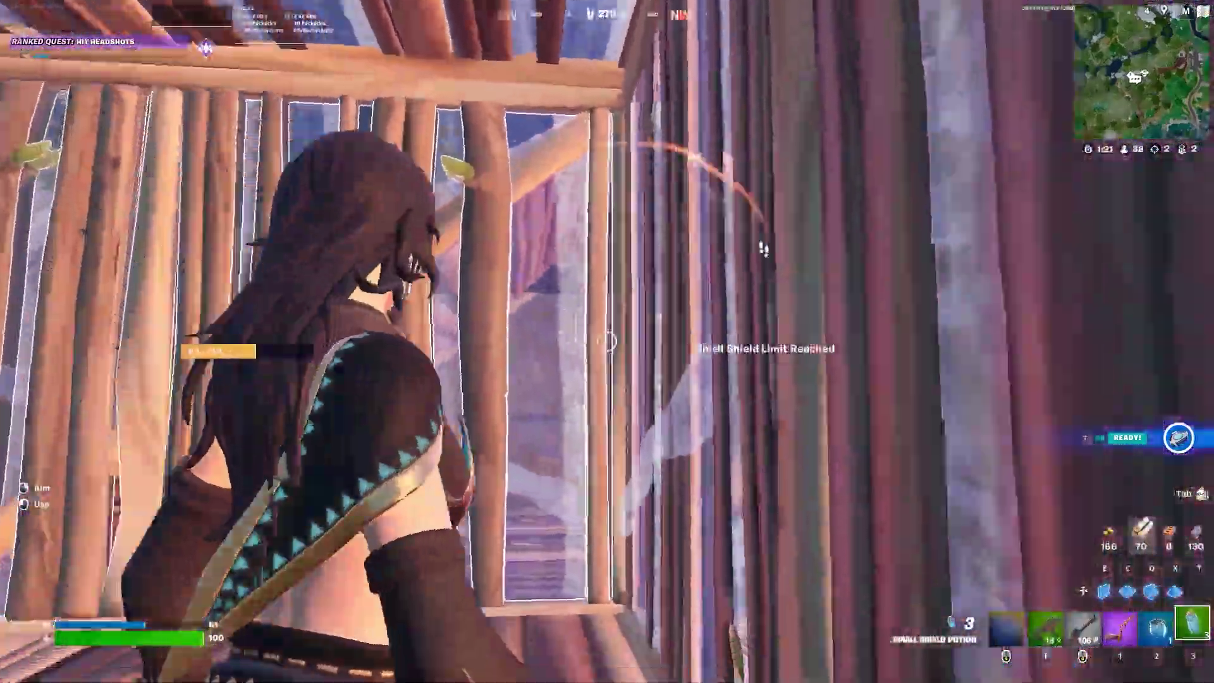
key(2)
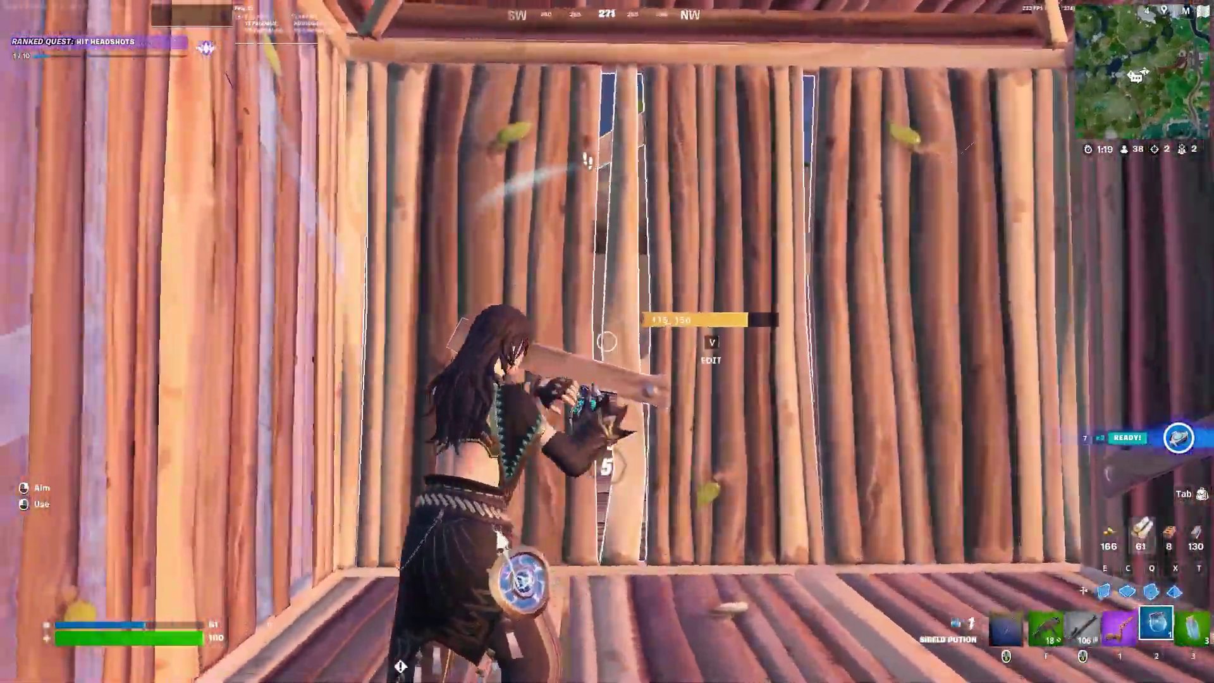
key(f)
click(607, 341)
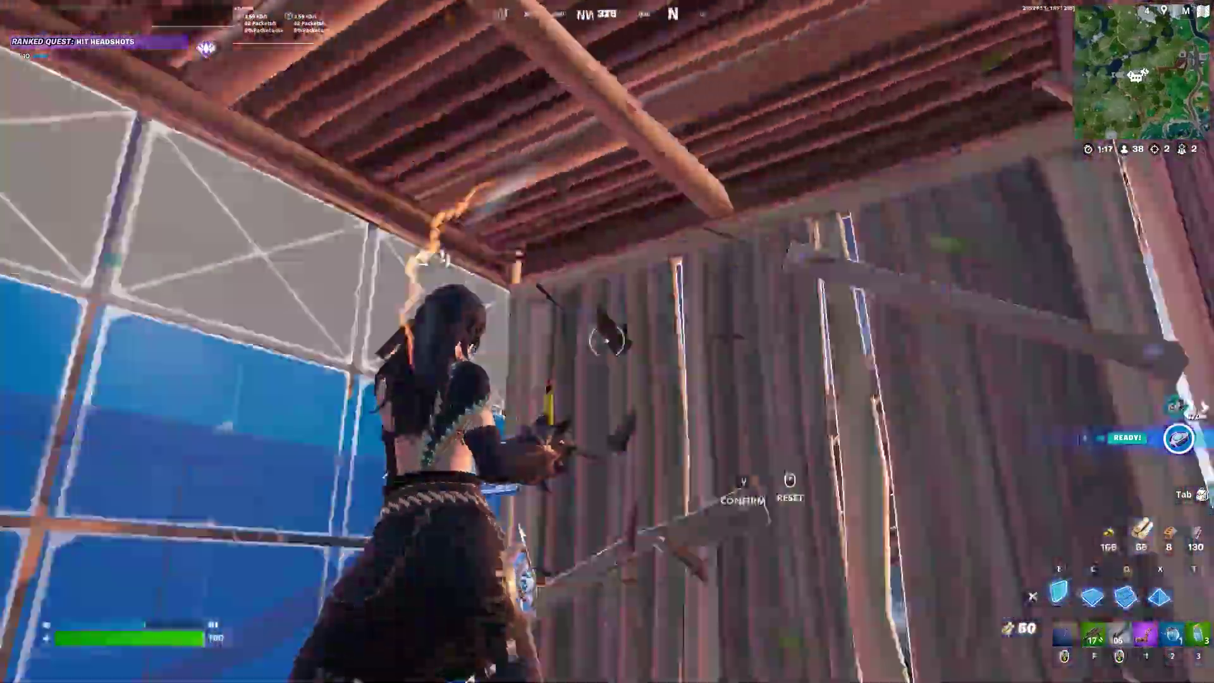
key(e)
click(606, 342)
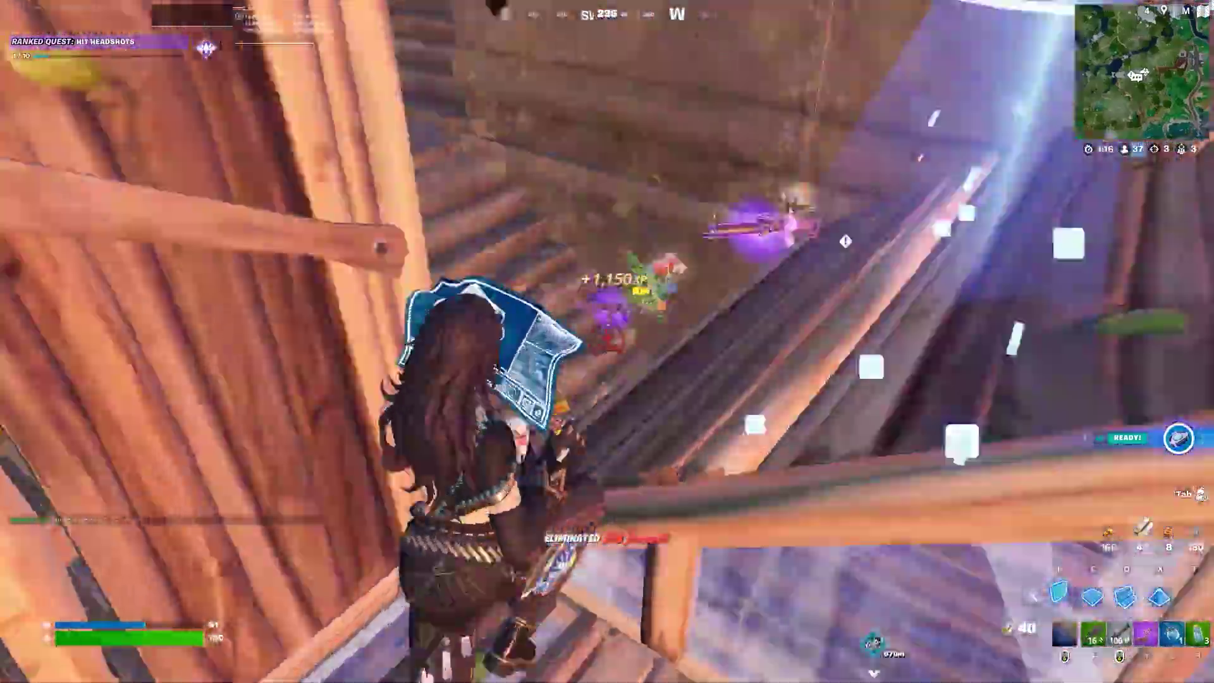